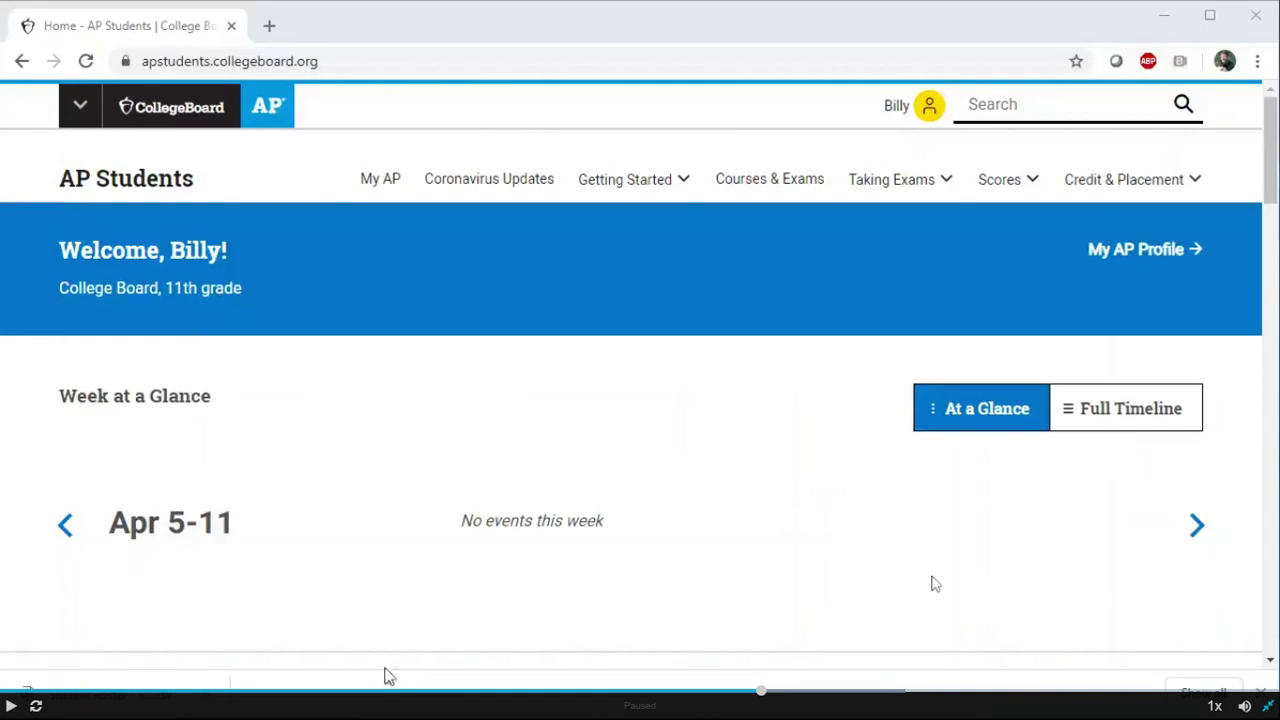
Step: Go from the welcome banner to the My AP Profile page
click(10, 706)
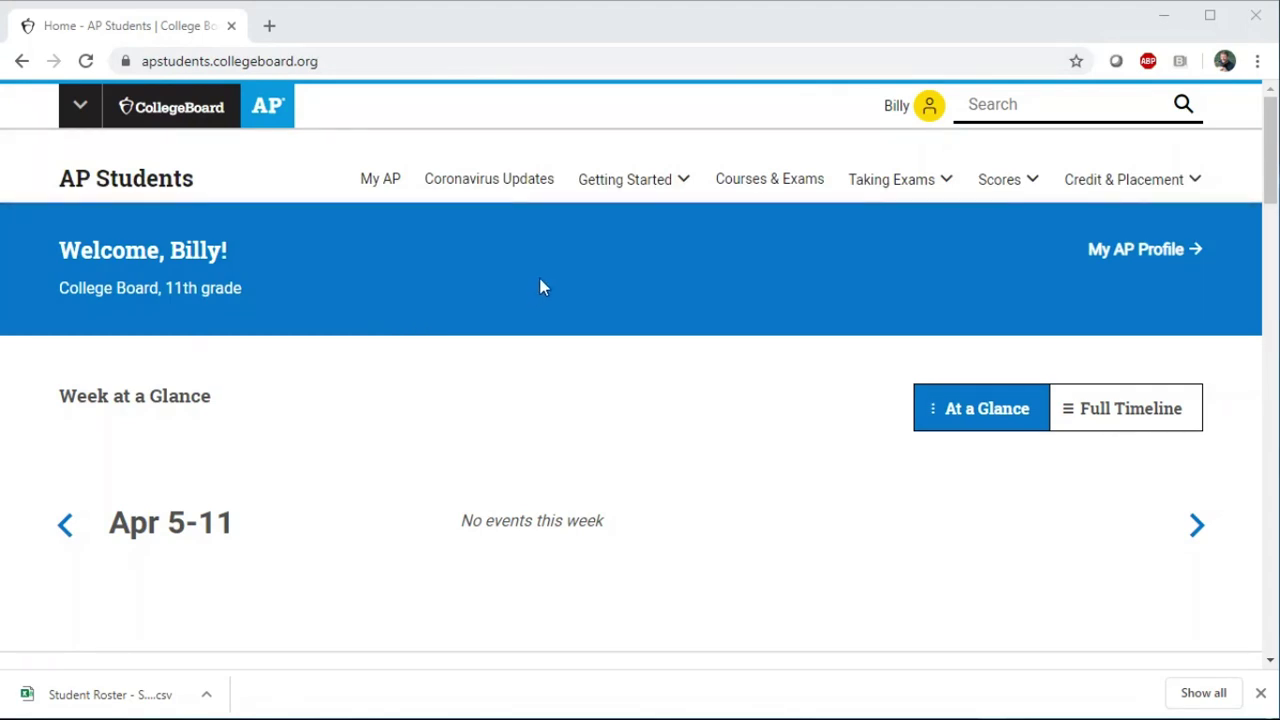
click(1117, 256)
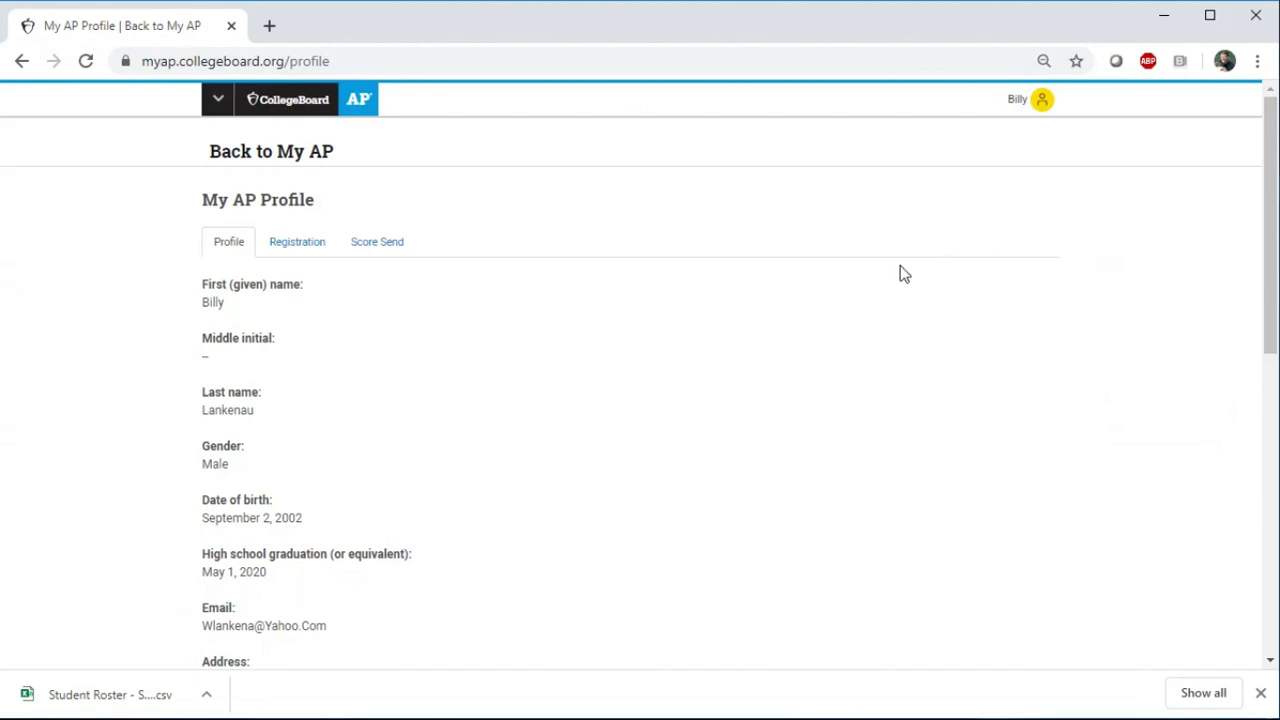
Step: Set the registration school to Sue Landers High School, searching by name and code 471828
click(309, 251)
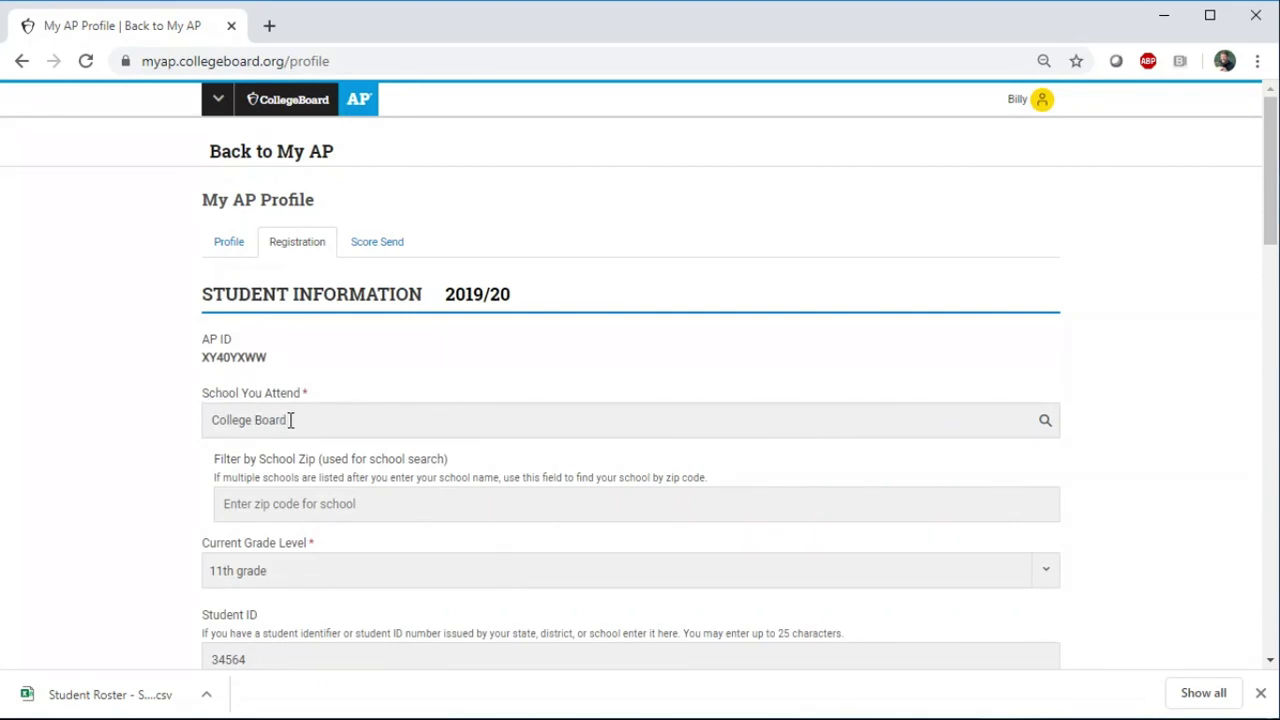
click(291, 421)
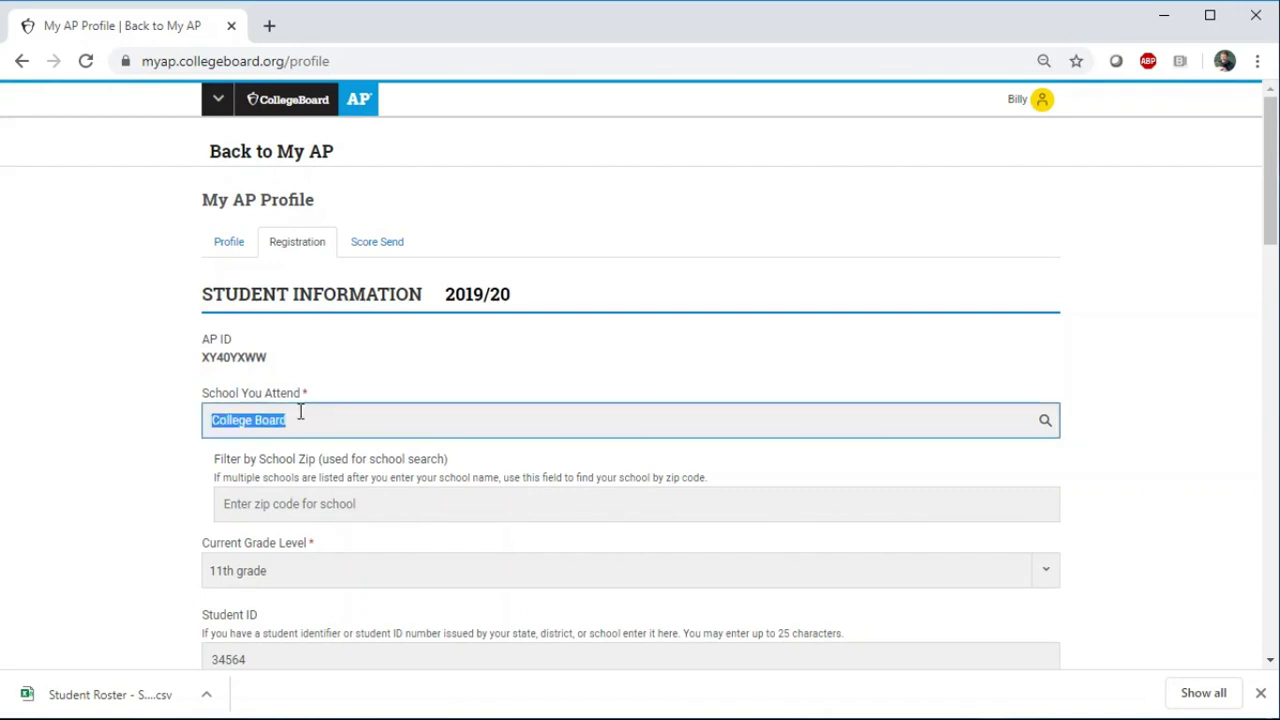
text(sue)
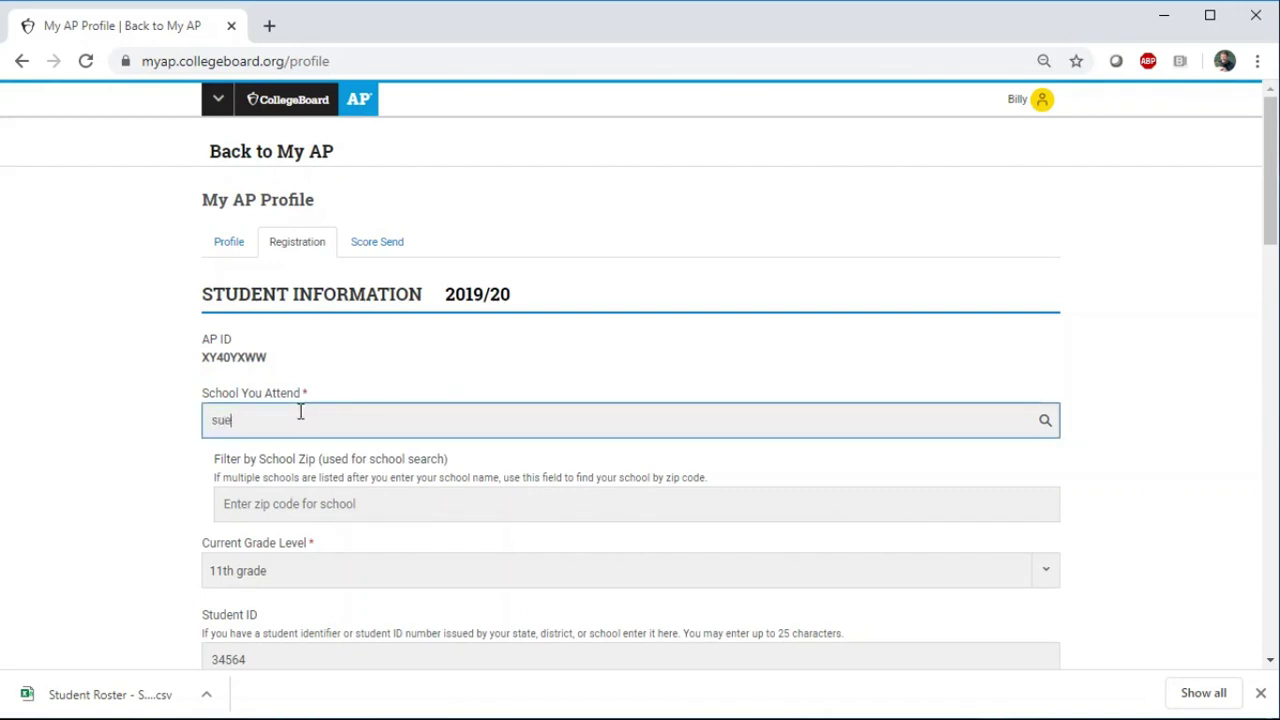
text( la)
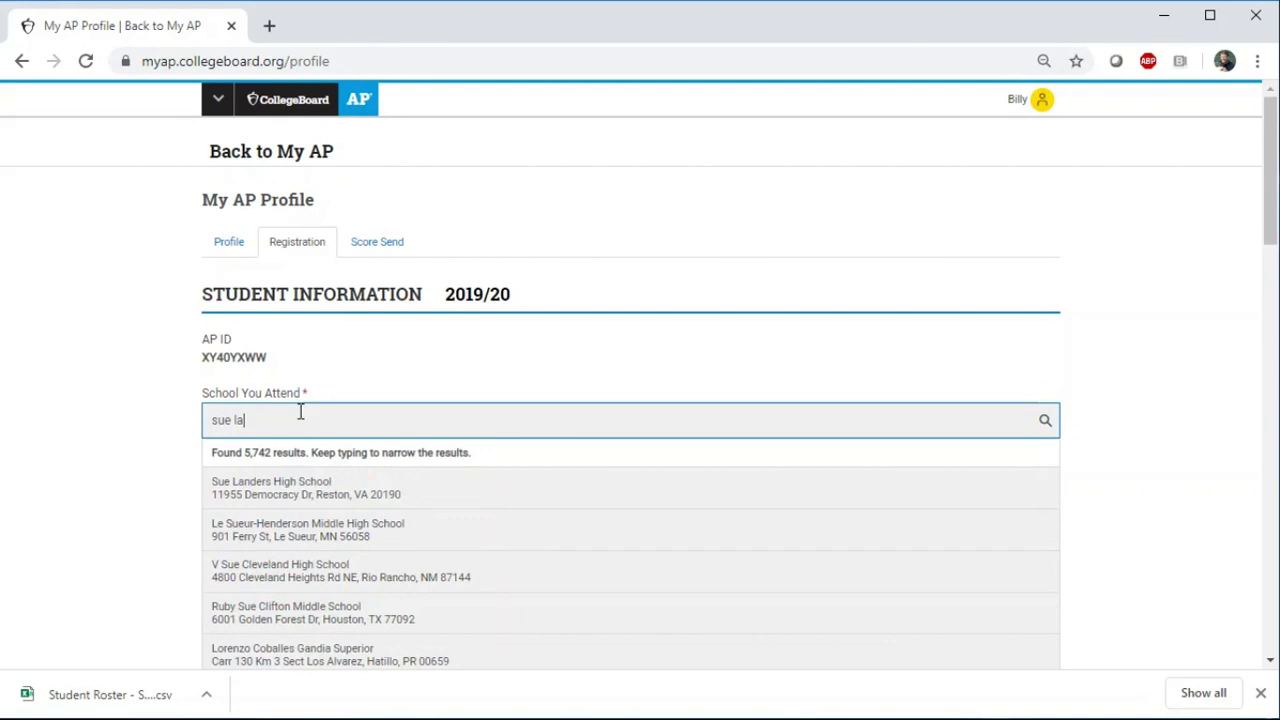
text(n)
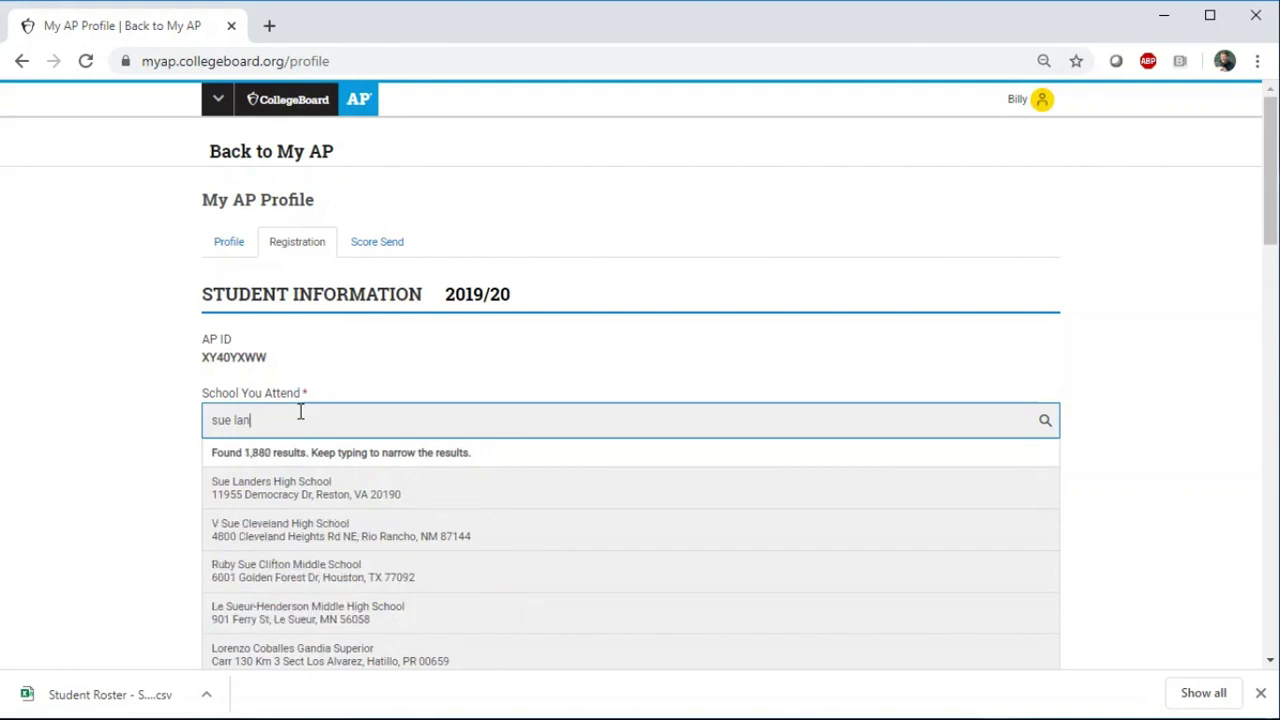
text(der)
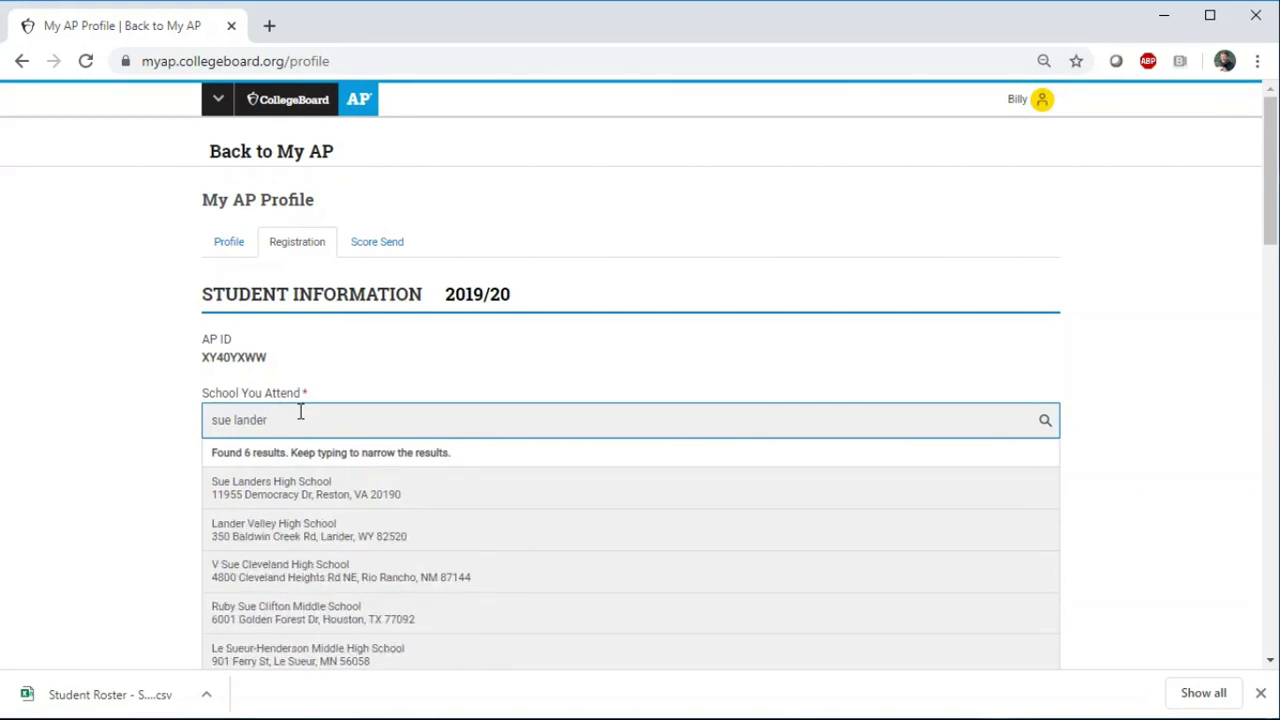
click(294, 488)
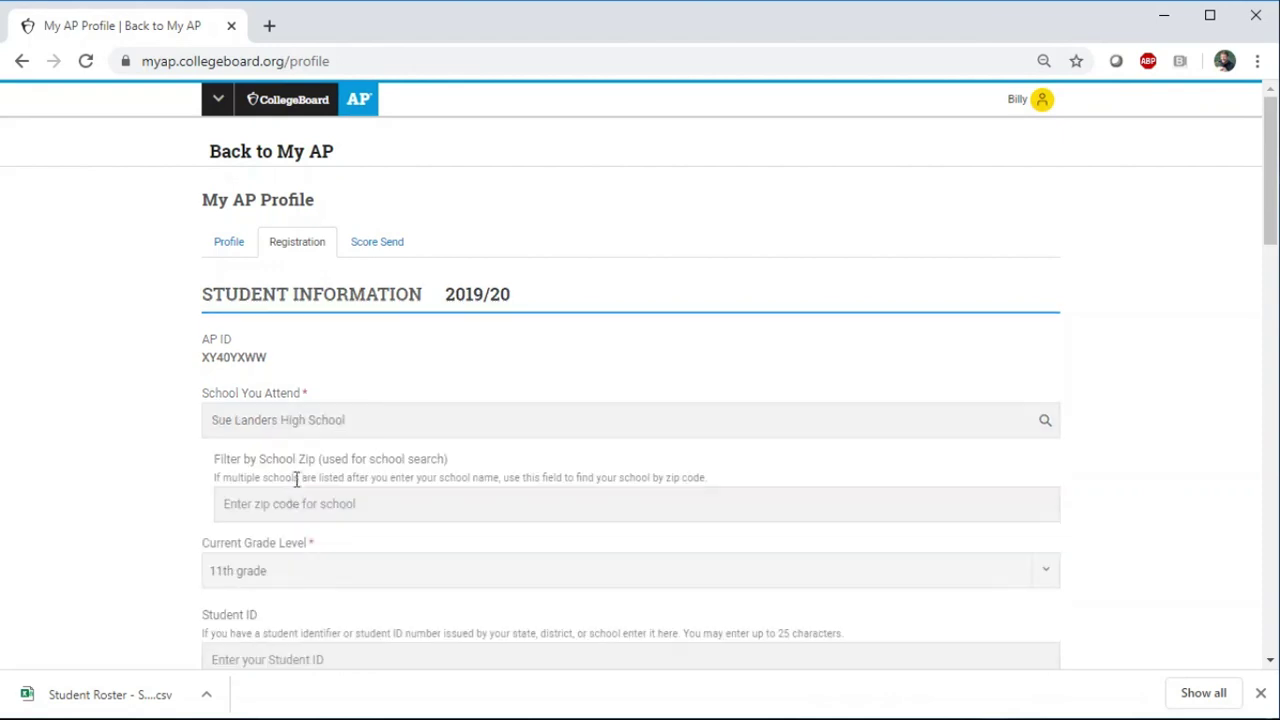
click(369, 423)
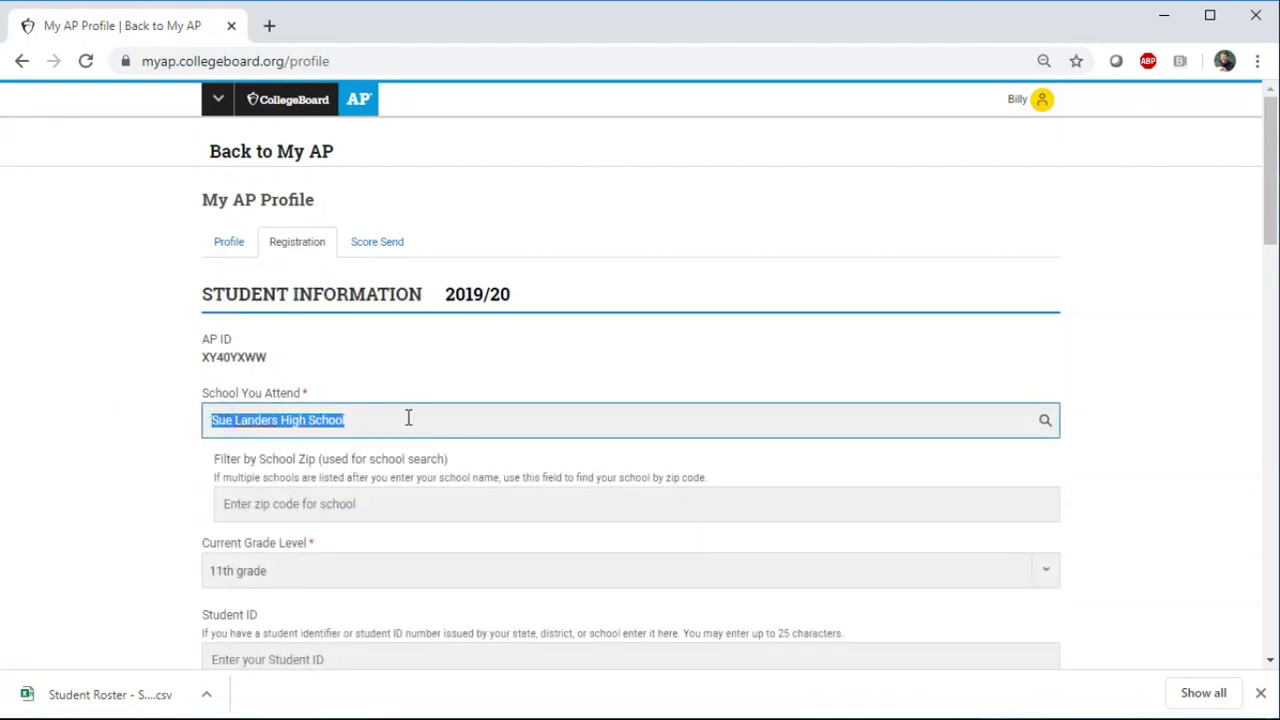
key(BackSpace)
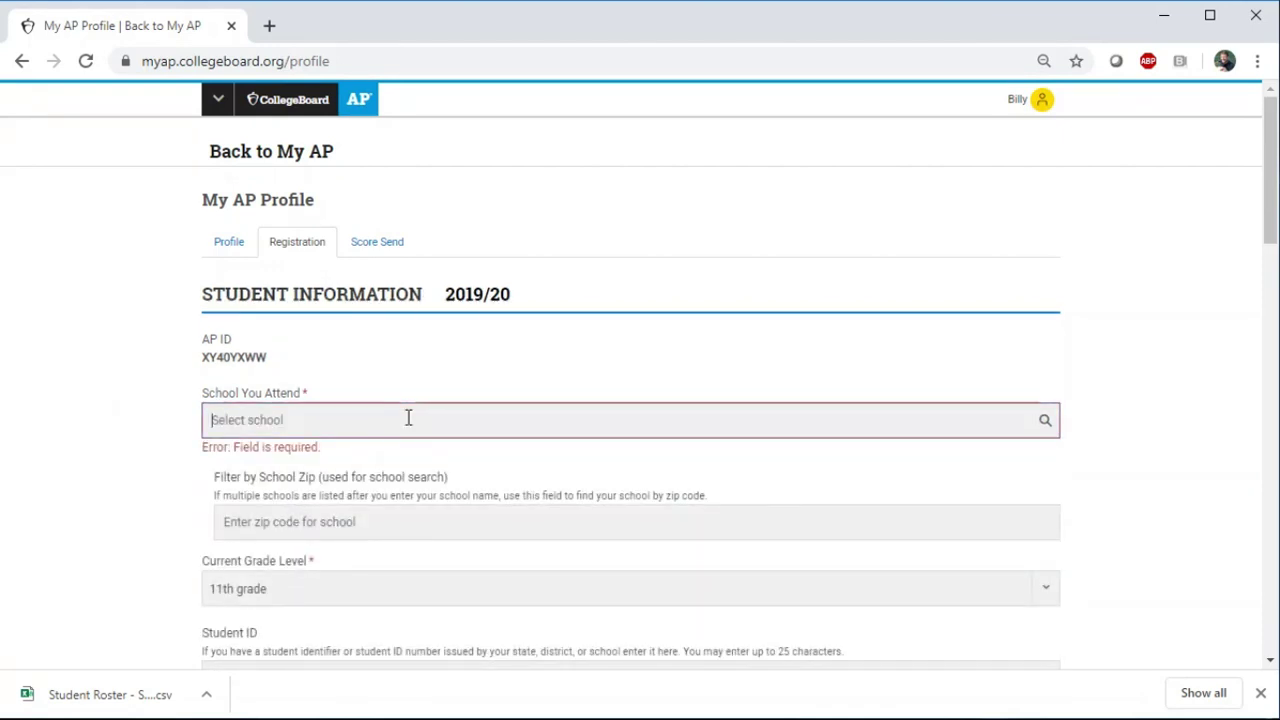
text(471)
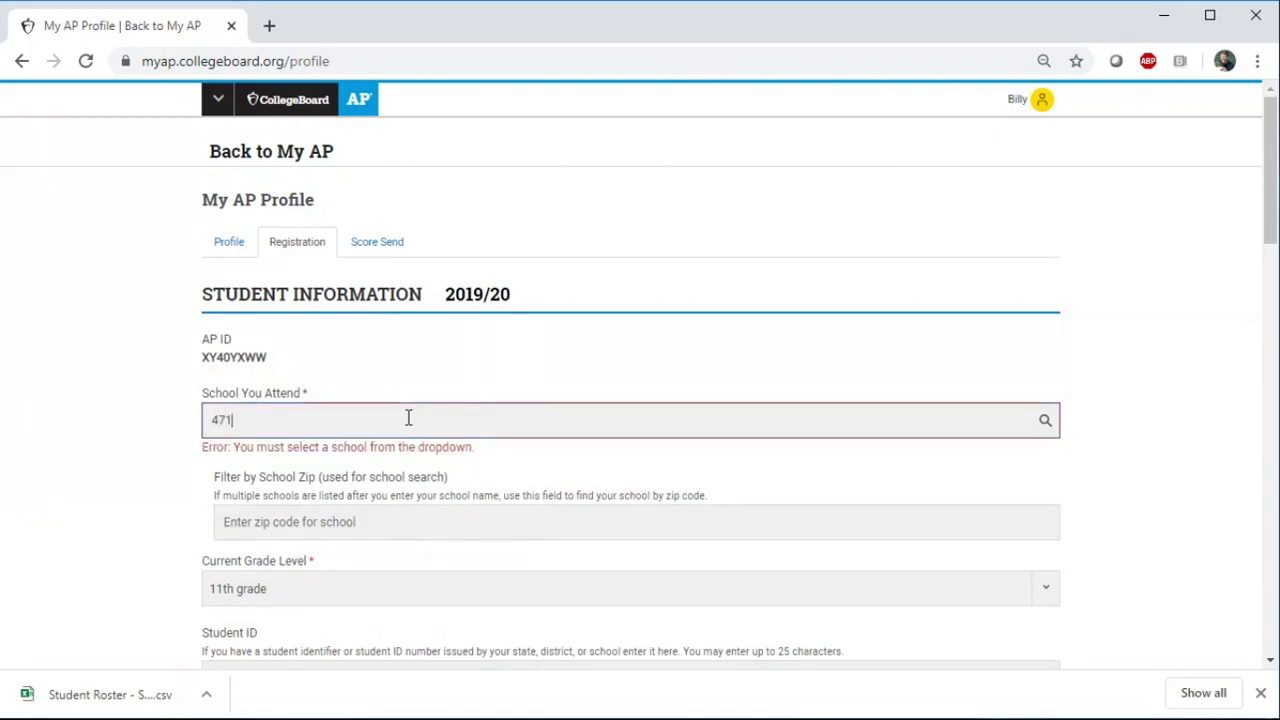
text(828)
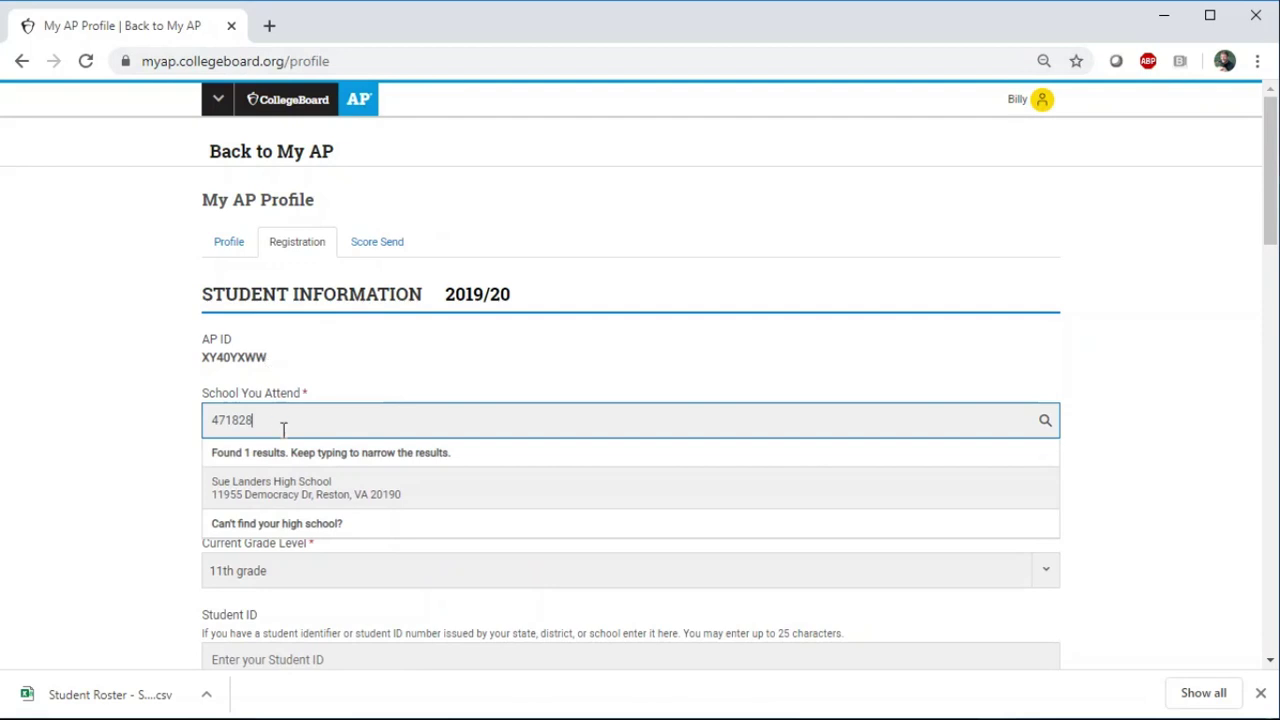
click(285, 492)
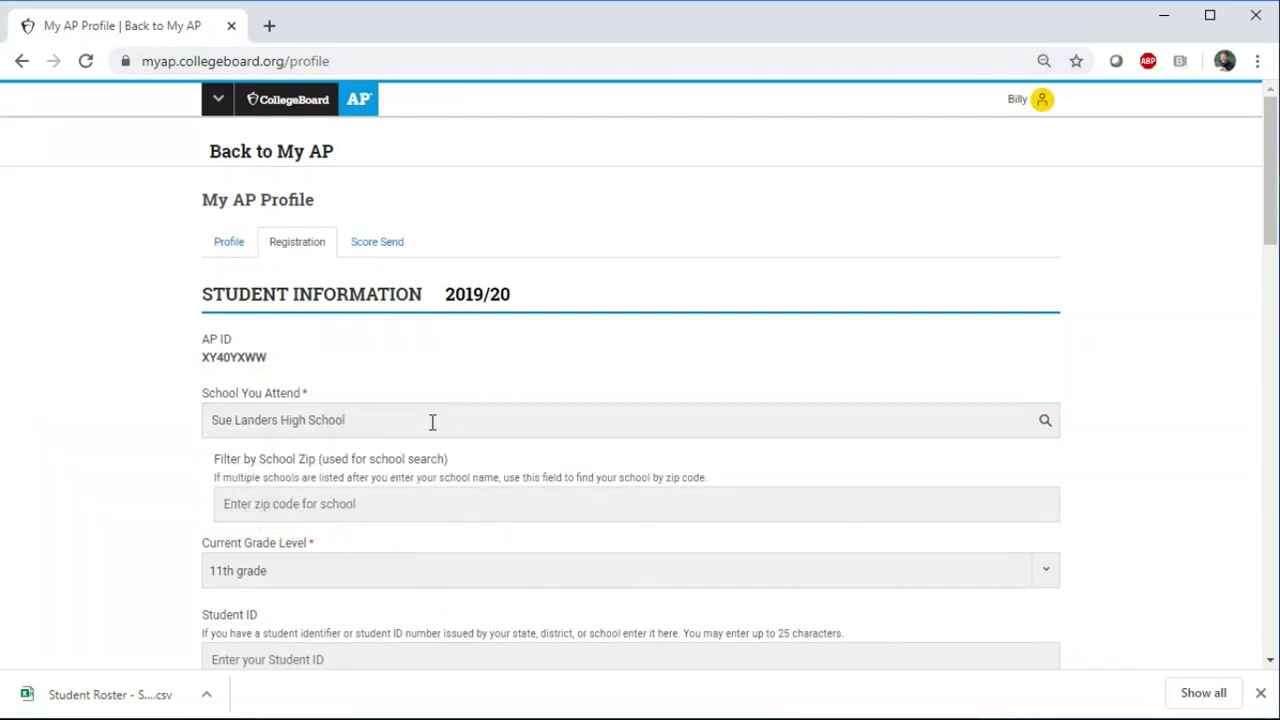
Step: Scroll through the profile and bring up the Score Send section
scroll(140, 446, down, 5)
scroll(143, 443, down, 4)
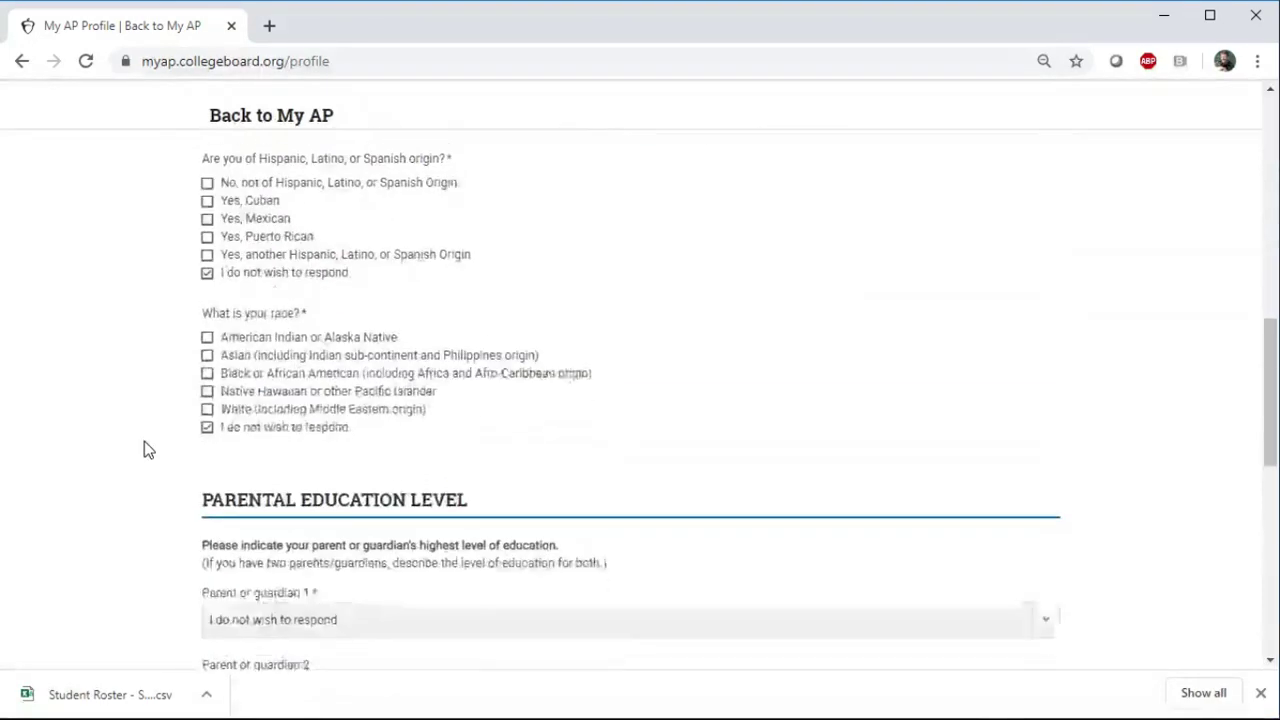
scroll(146, 441, down, 1)
scroll(146, 441, down, 3)
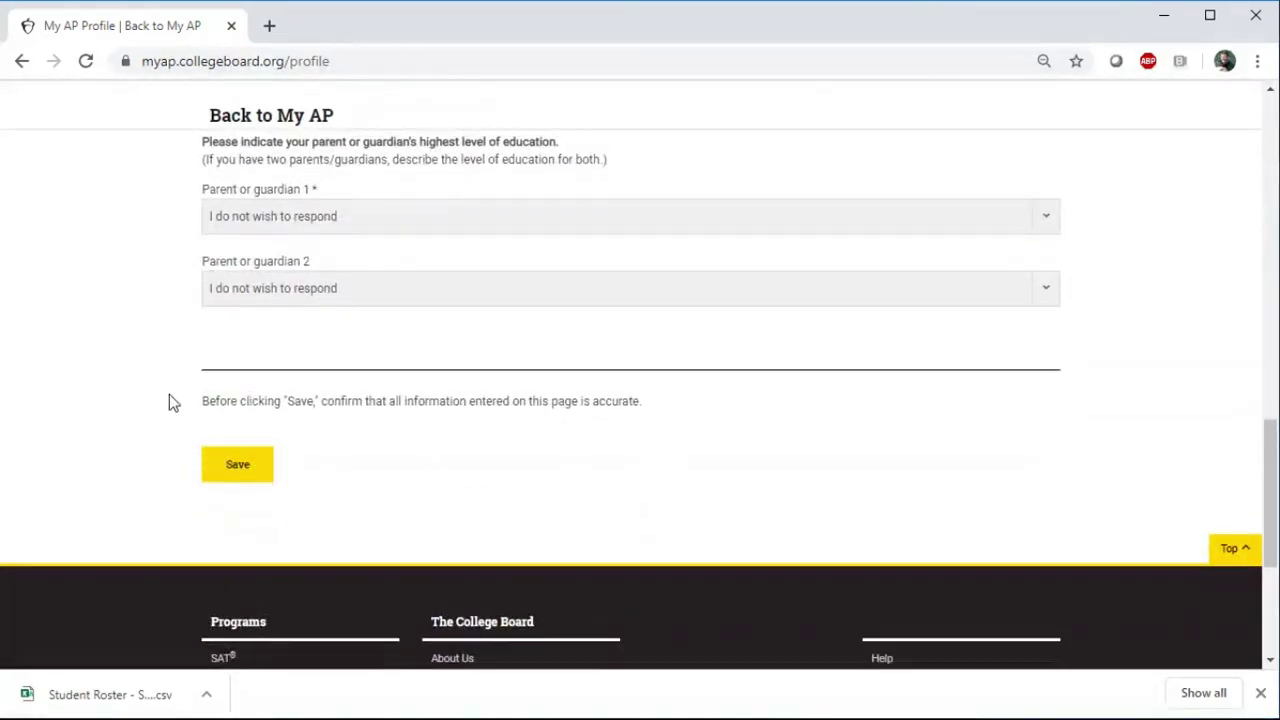
scroll(175, 392, up, 5)
scroll(185, 382, up, 8)
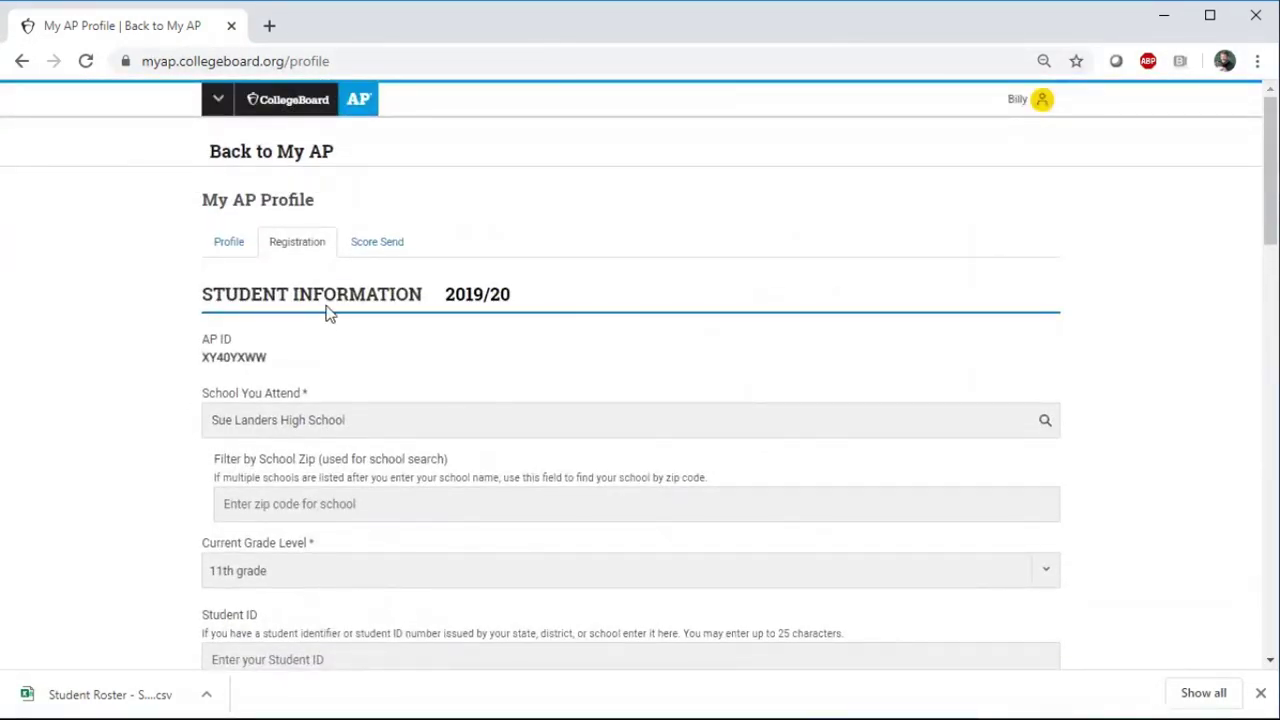
click(363, 250)
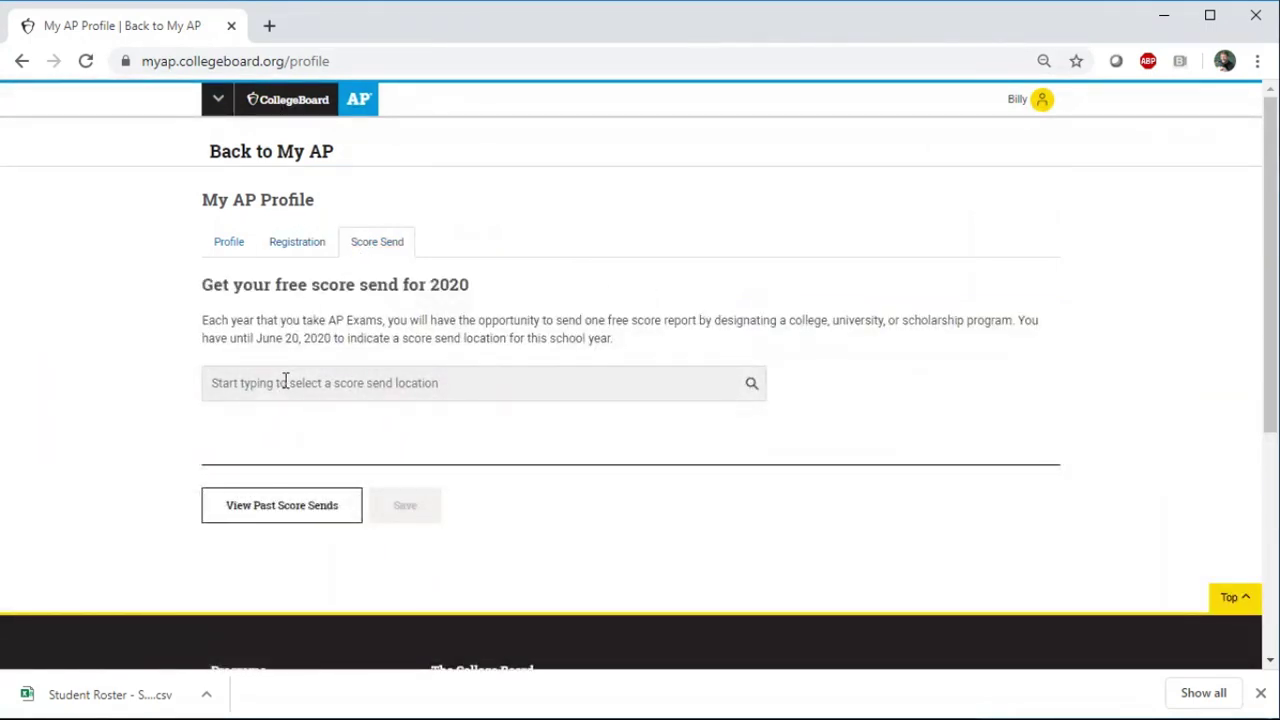
Step: Search 'harvard' and select Harvard College (3434) as the free 2020 score send
click(285, 381)
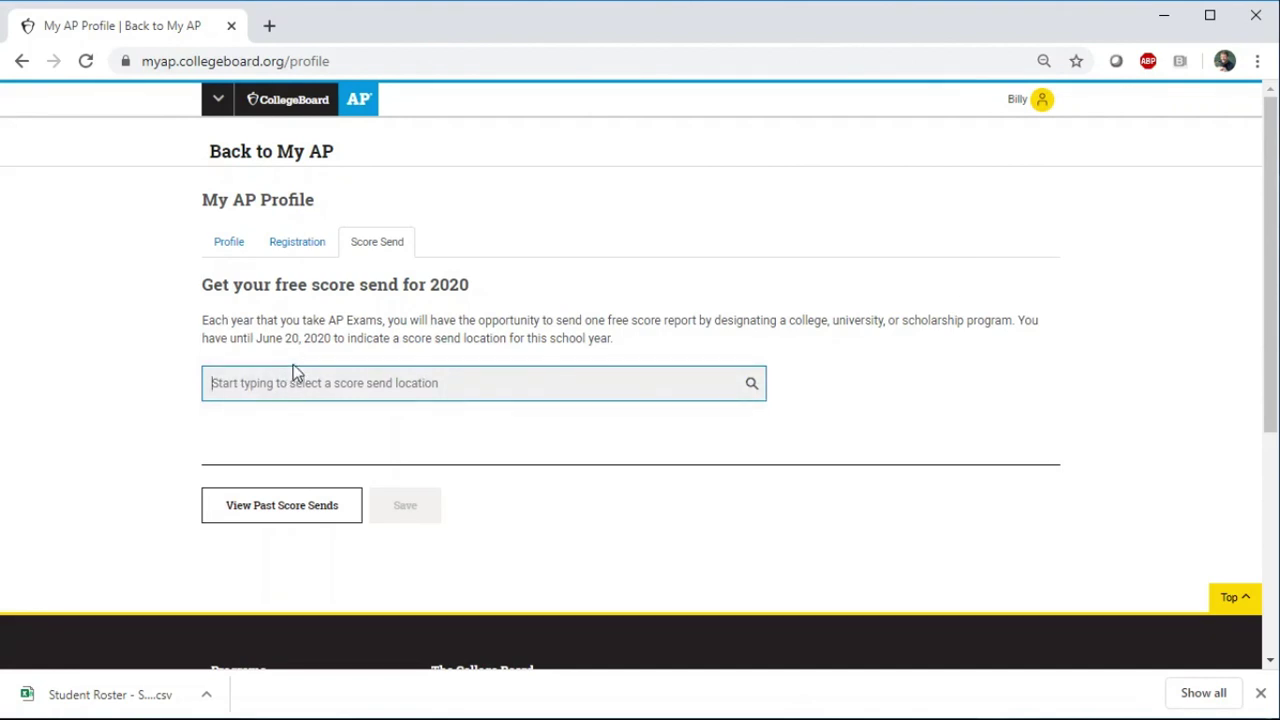
text(ha)
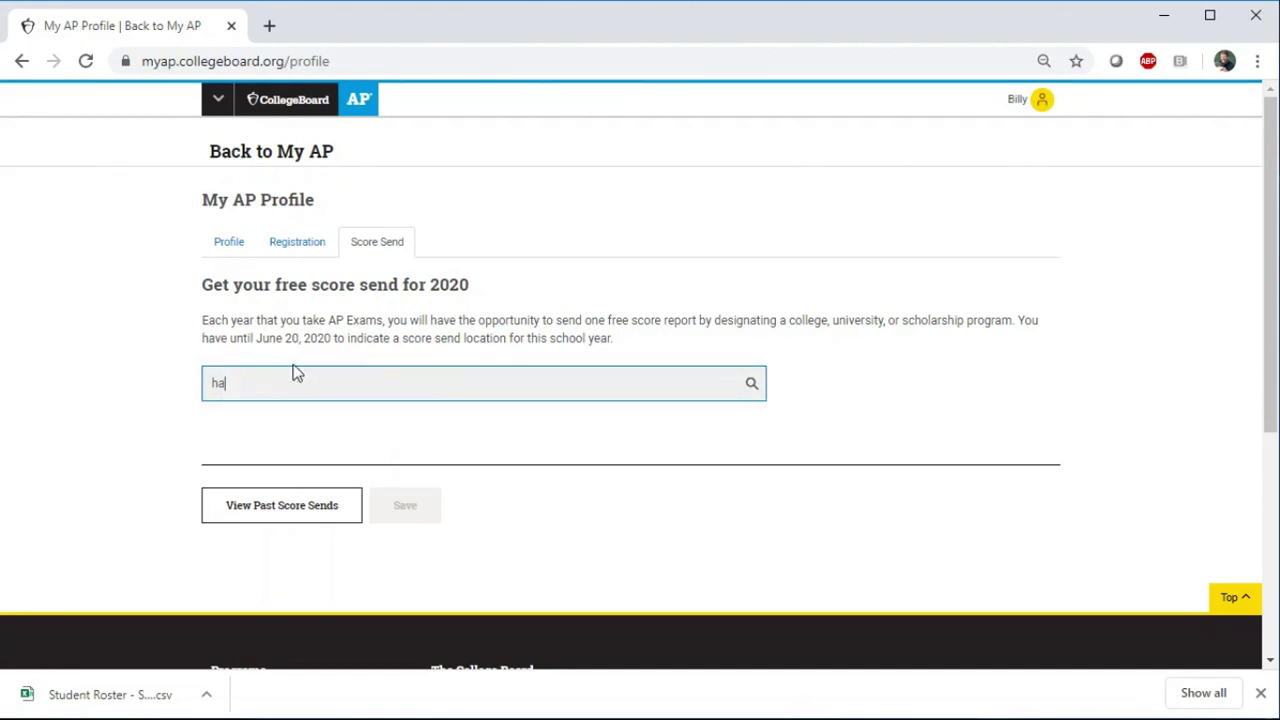
text(rvard)
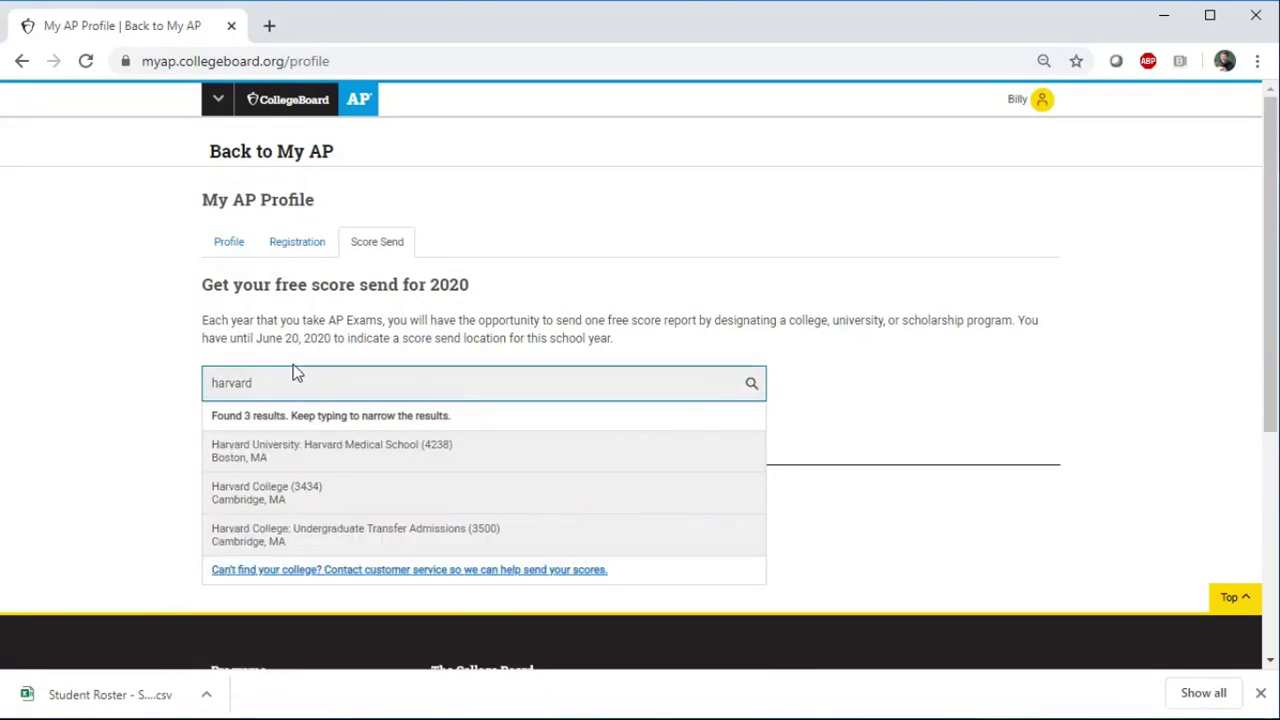
click(256, 492)
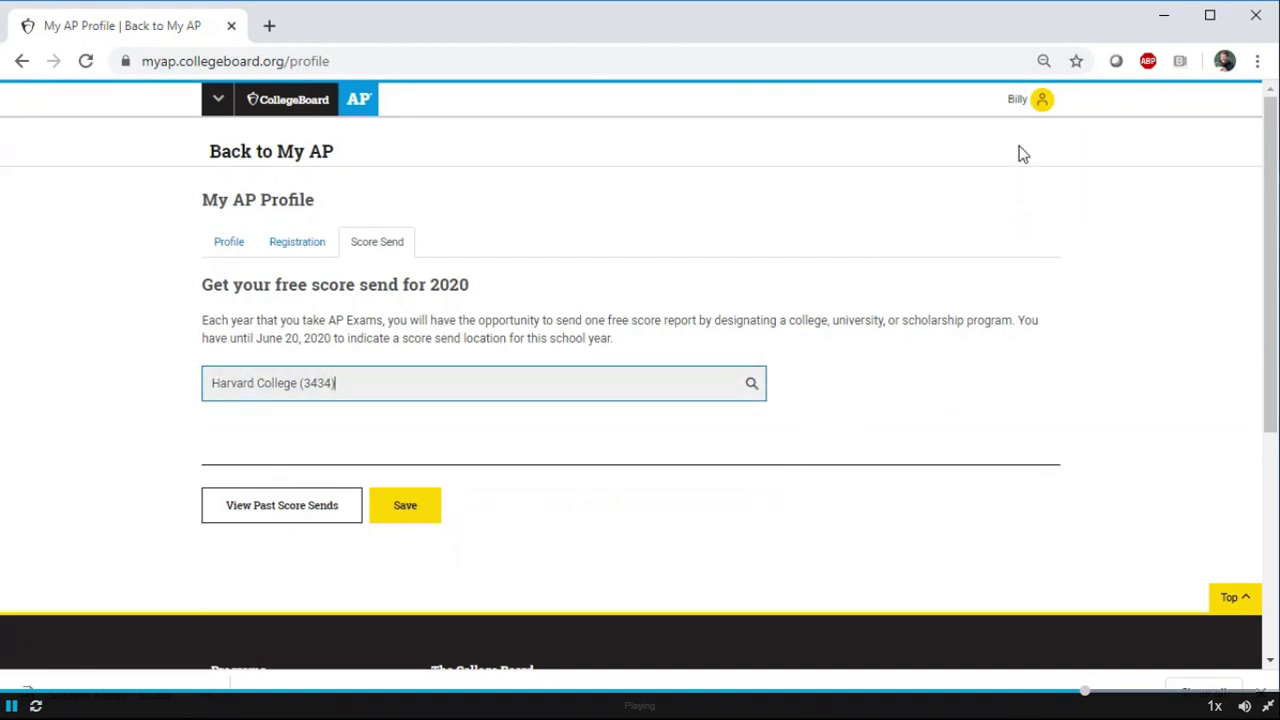
Step: Reach Account Settings and verify identity with the saved account password
click(1019, 103)
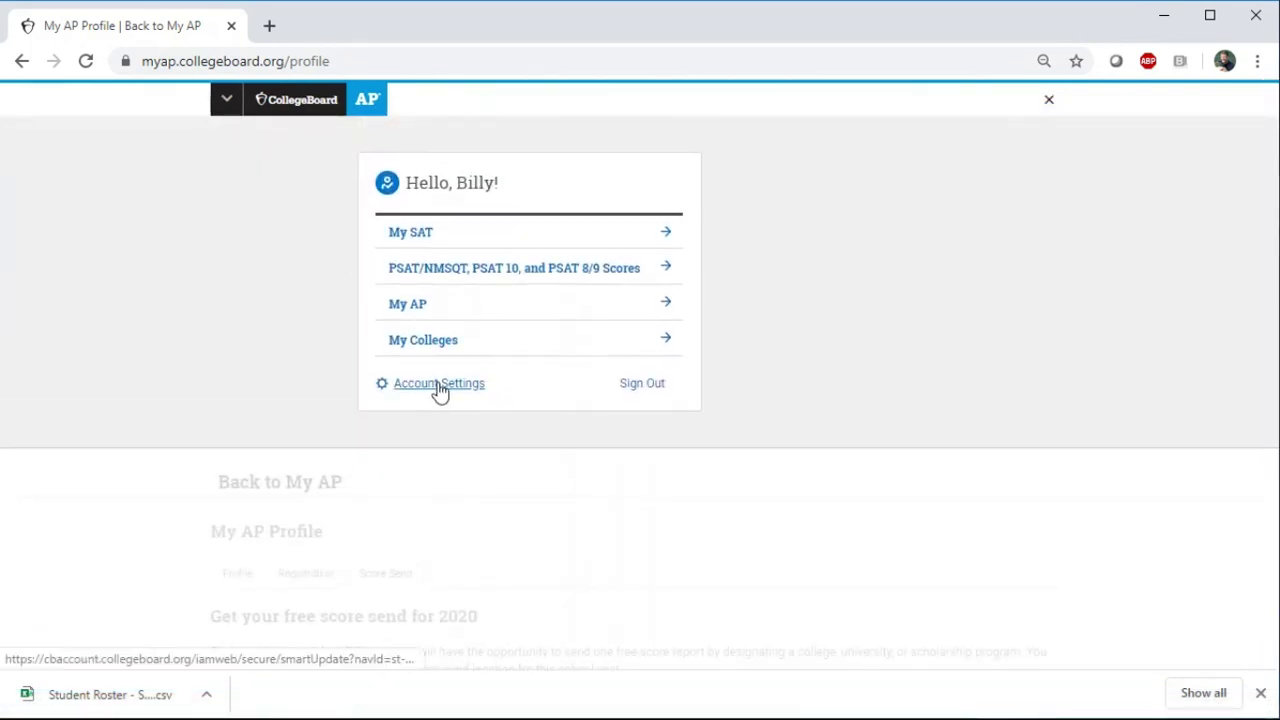
click(441, 392)
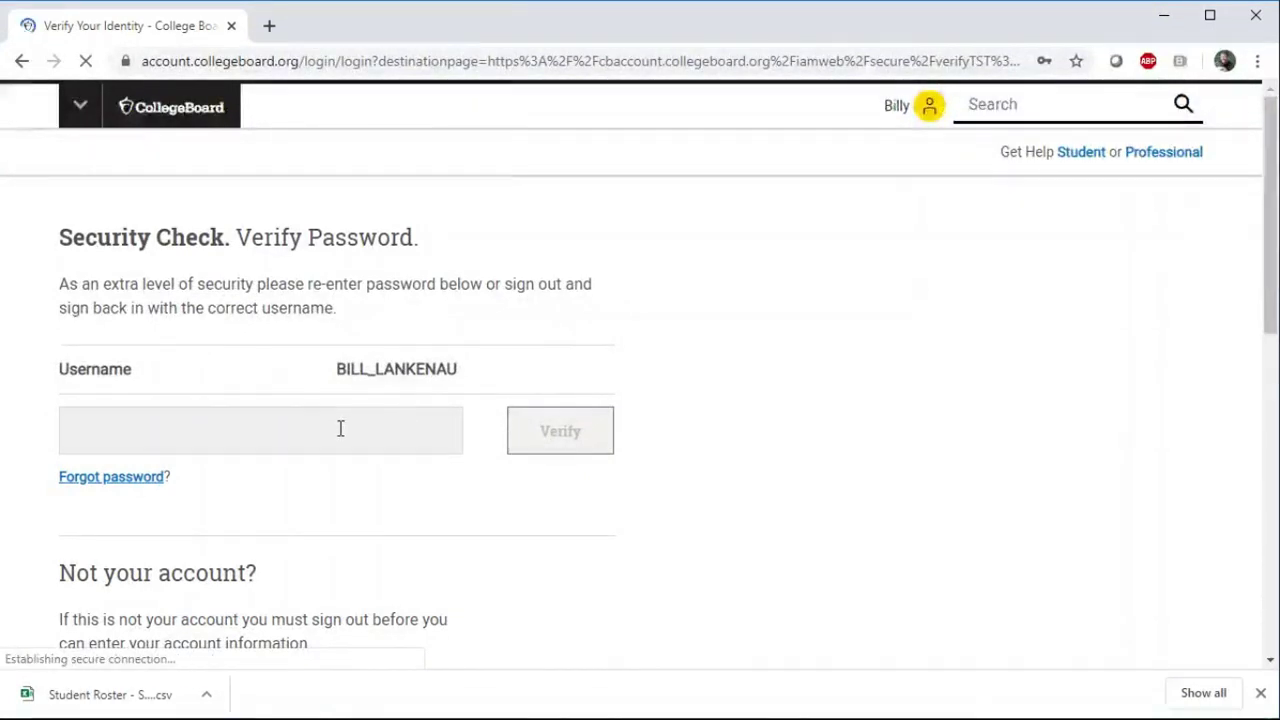
click(340, 428)
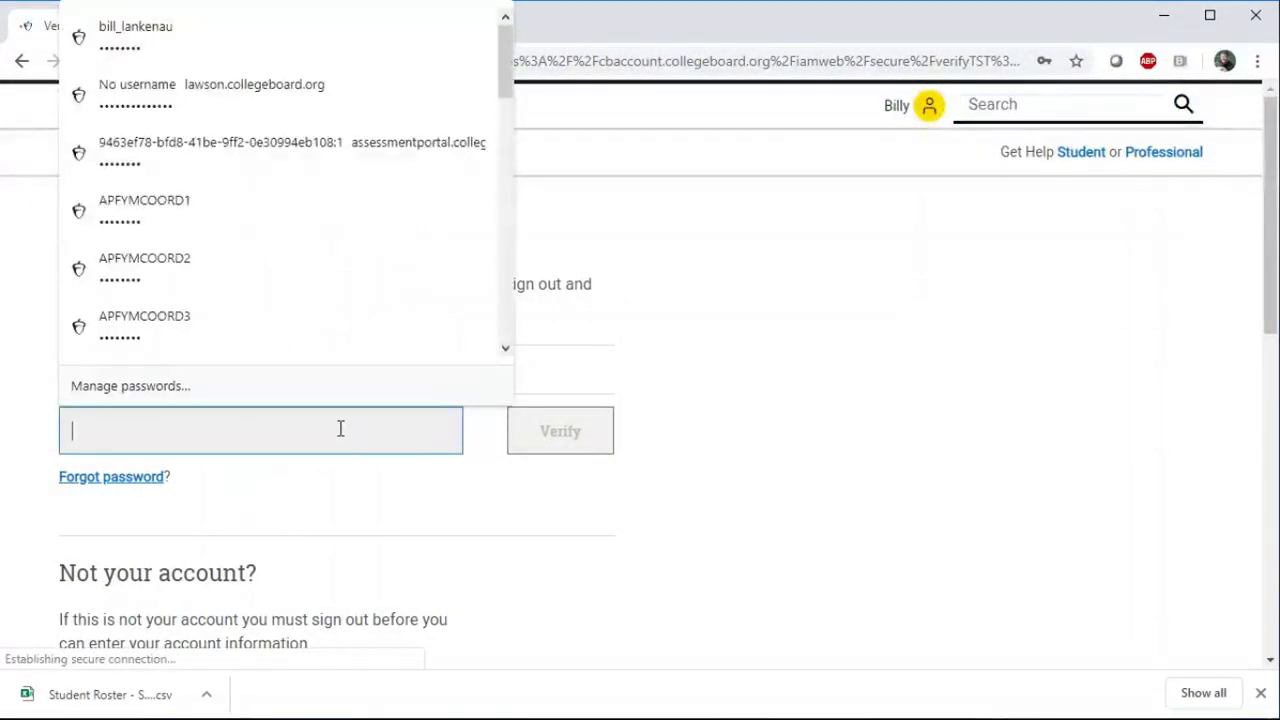
click(235, 40)
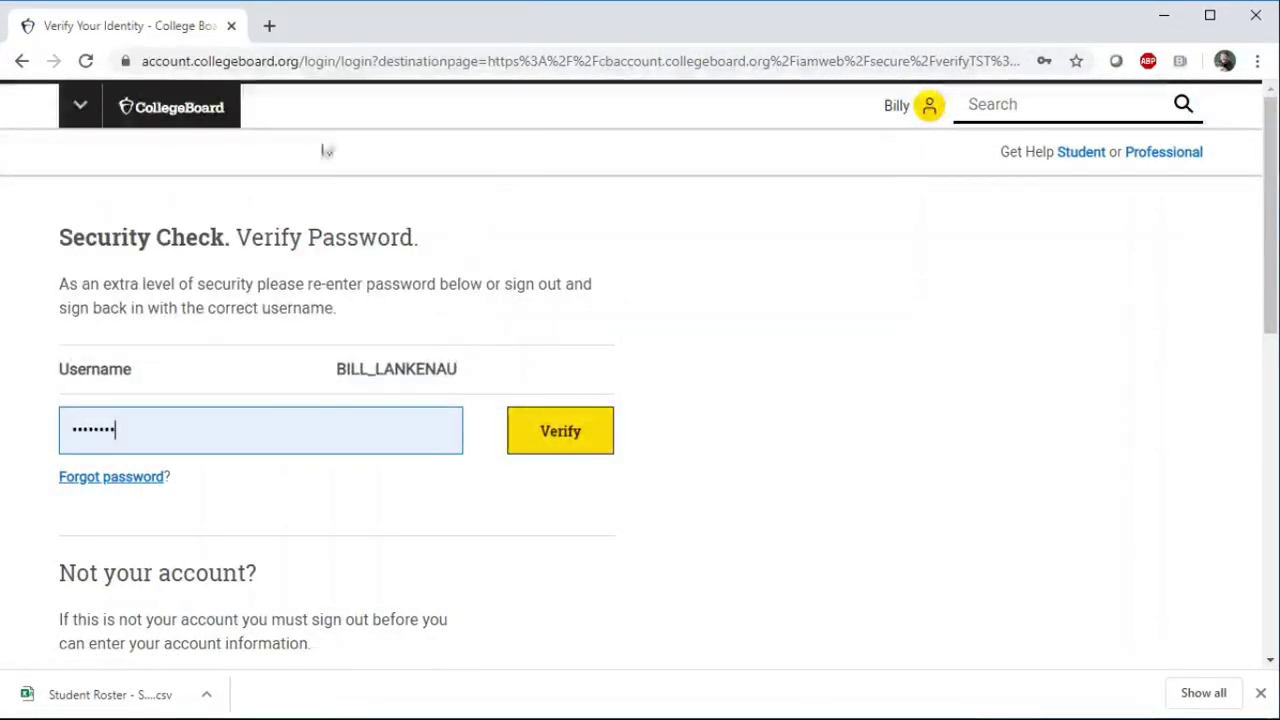
click(562, 434)
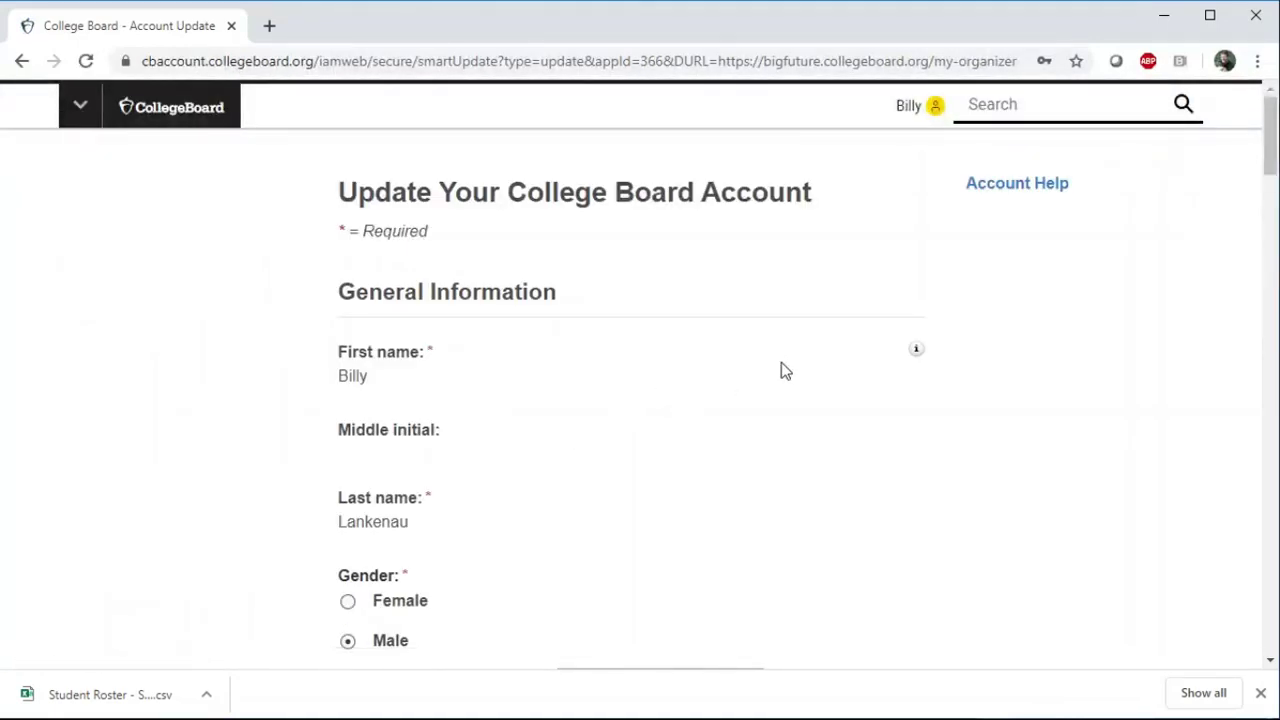
scroll(719, 376, down, 1)
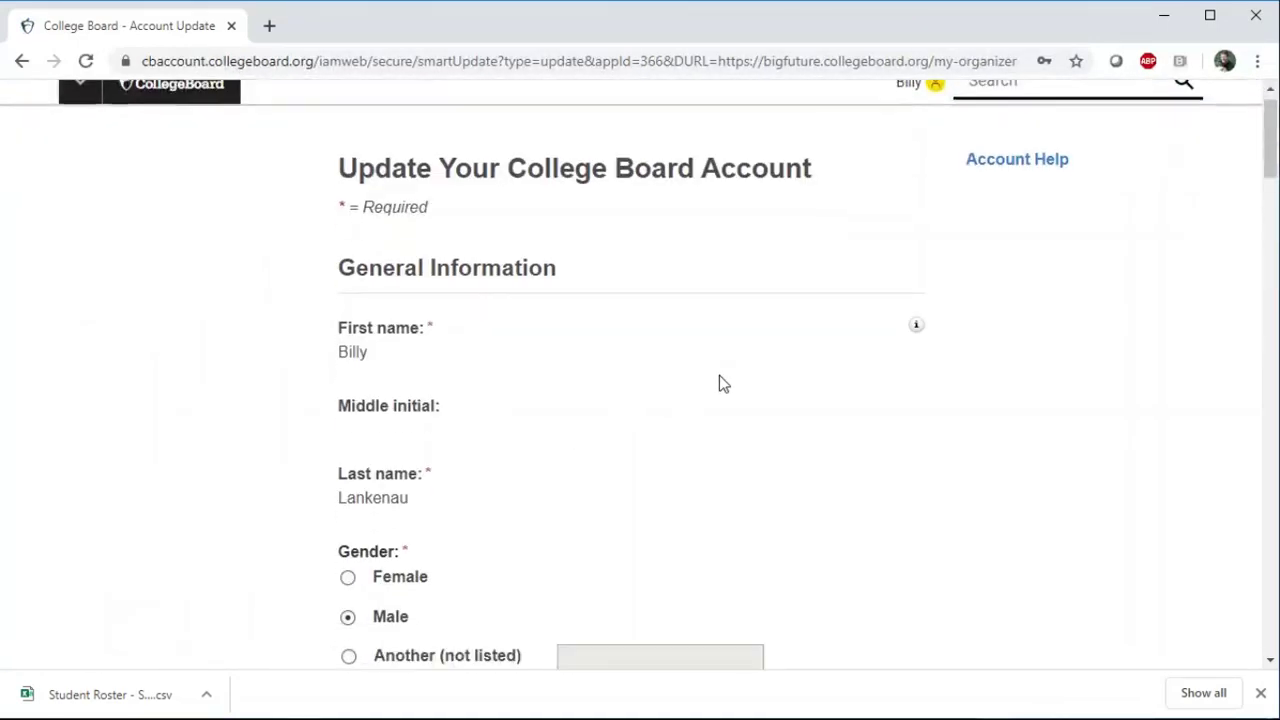
scroll(719, 384, down, 2)
scroll(719, 380, down, 1)
scroll(719, 380, down, 2)
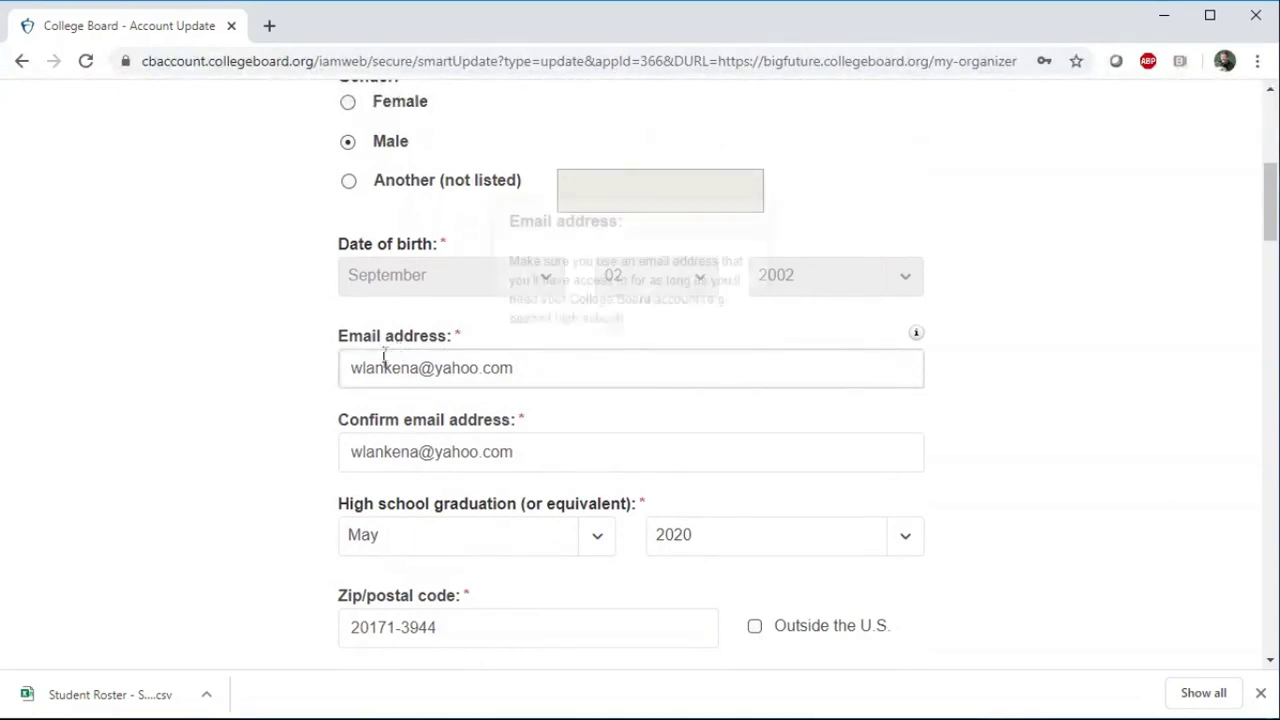
drag(534, 369, 350, 368)
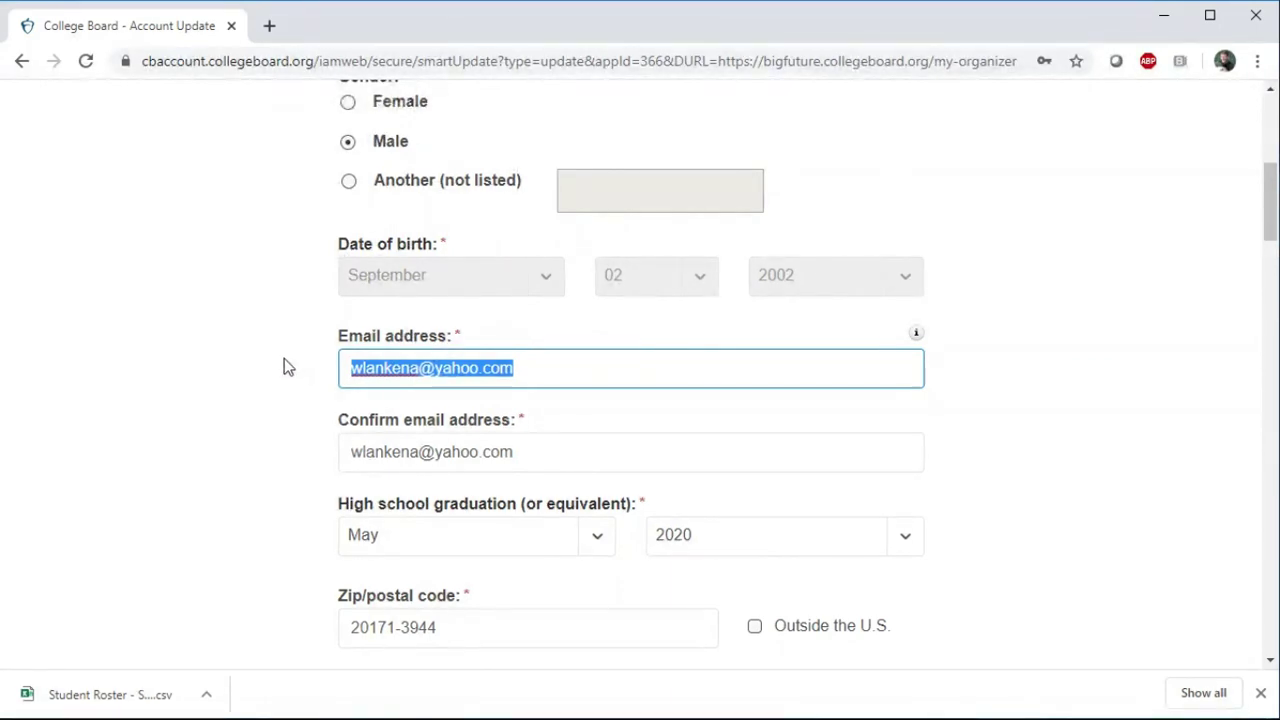
scroll(286, 366, down, 2)
scroll(286, 368, down, 5)
scroll(290, 368, down, 3)
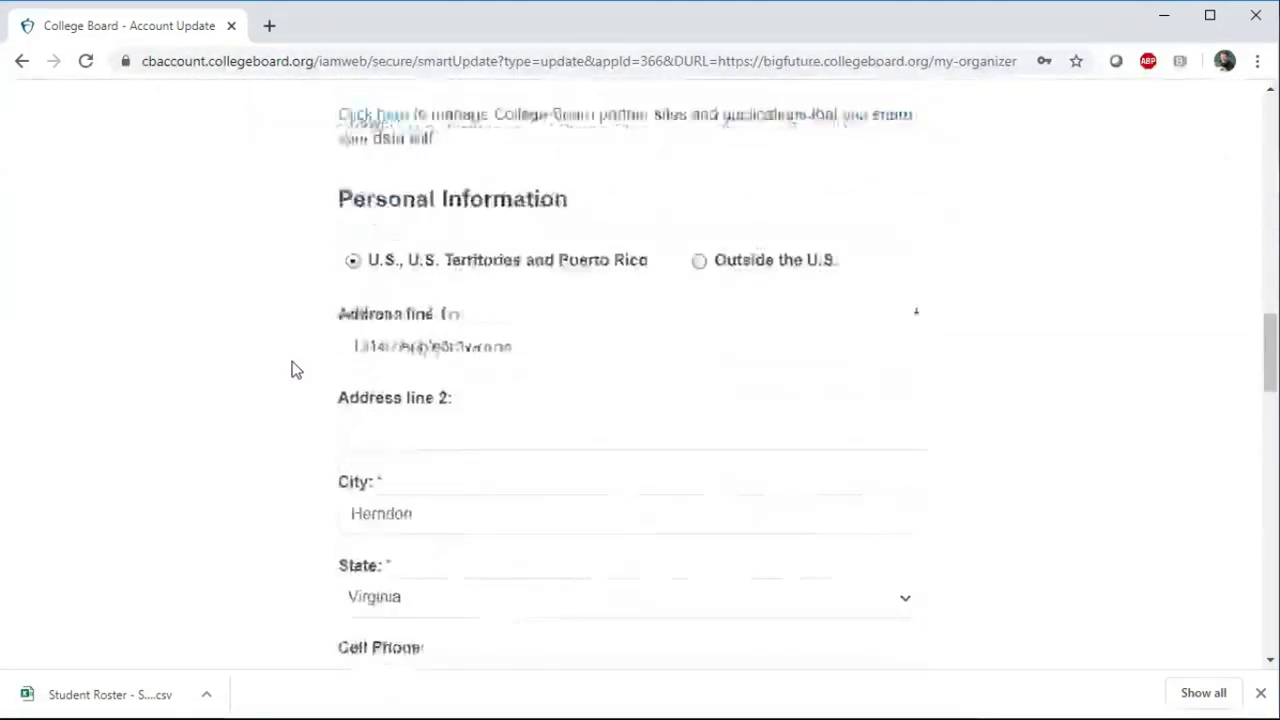
scroll(293, 368, down, 3)
scroll(291, 366, down, 5)
scroll(290, 368, down, 5)
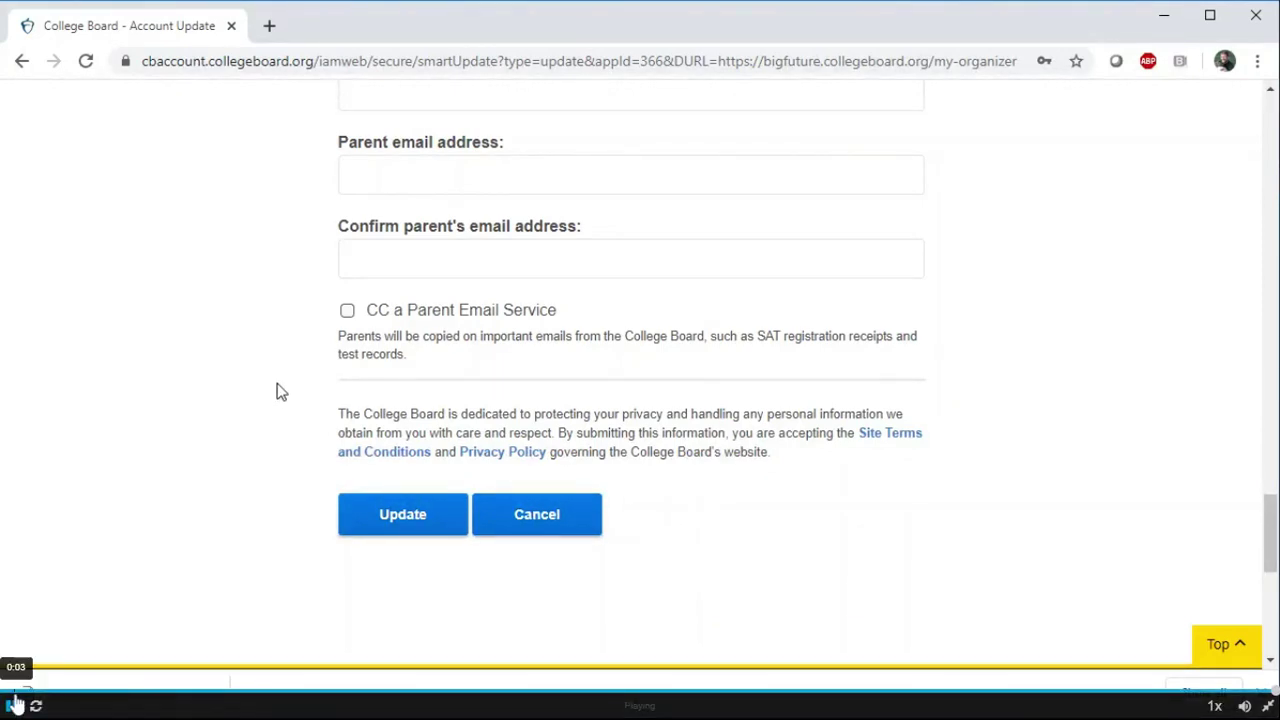
click(13, 705)
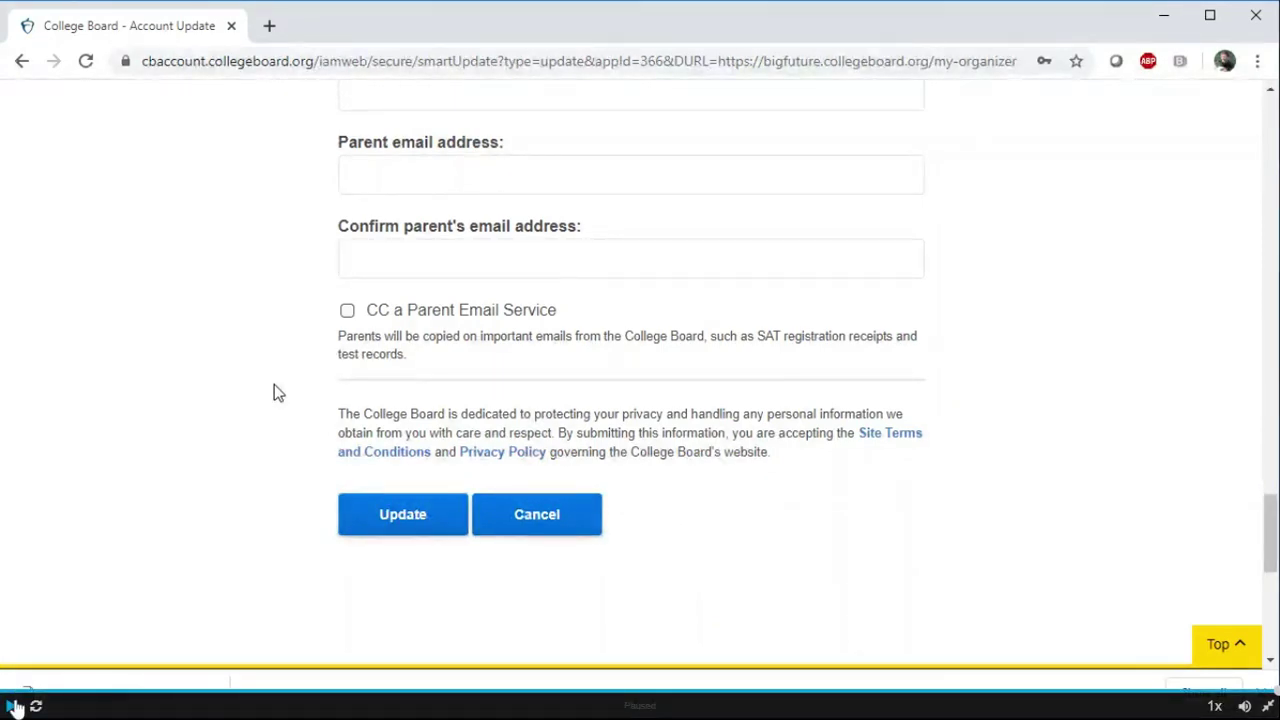